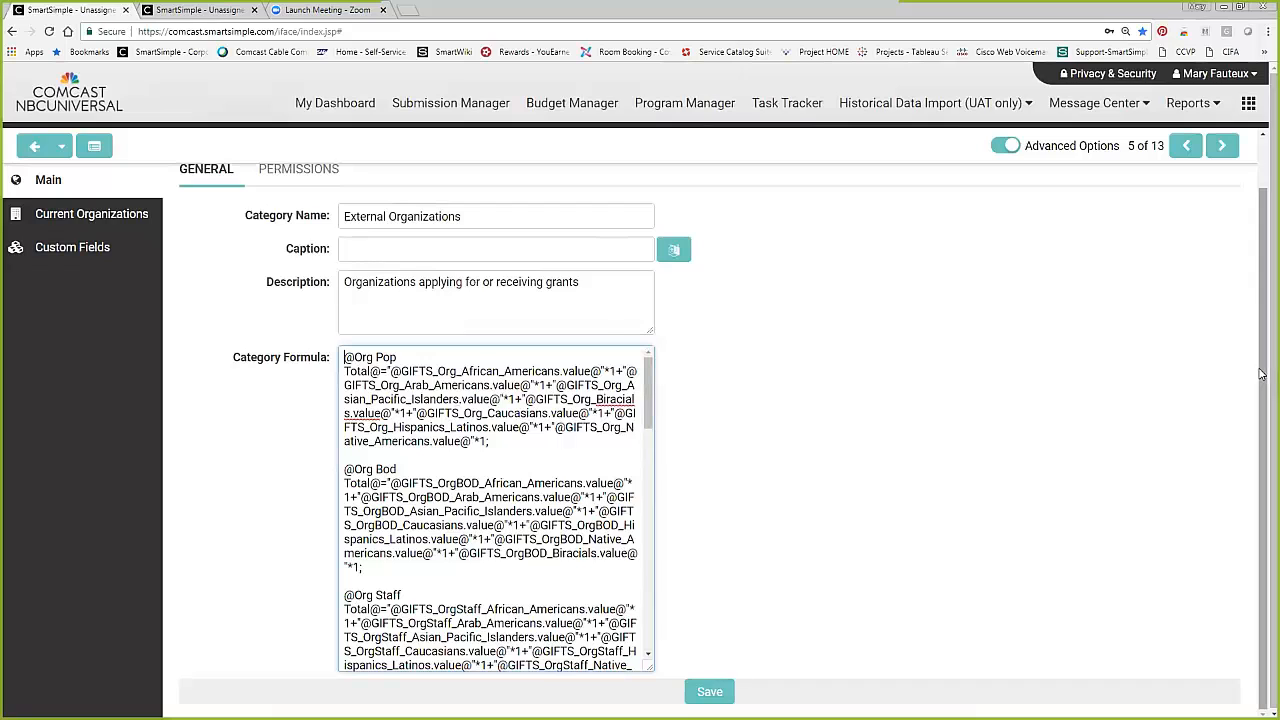
Review the External Organizations category formula through the GIFTS_Minority Led rules, and return to the recently visited Organizations page.
scroll(1003, 329, up, 2)
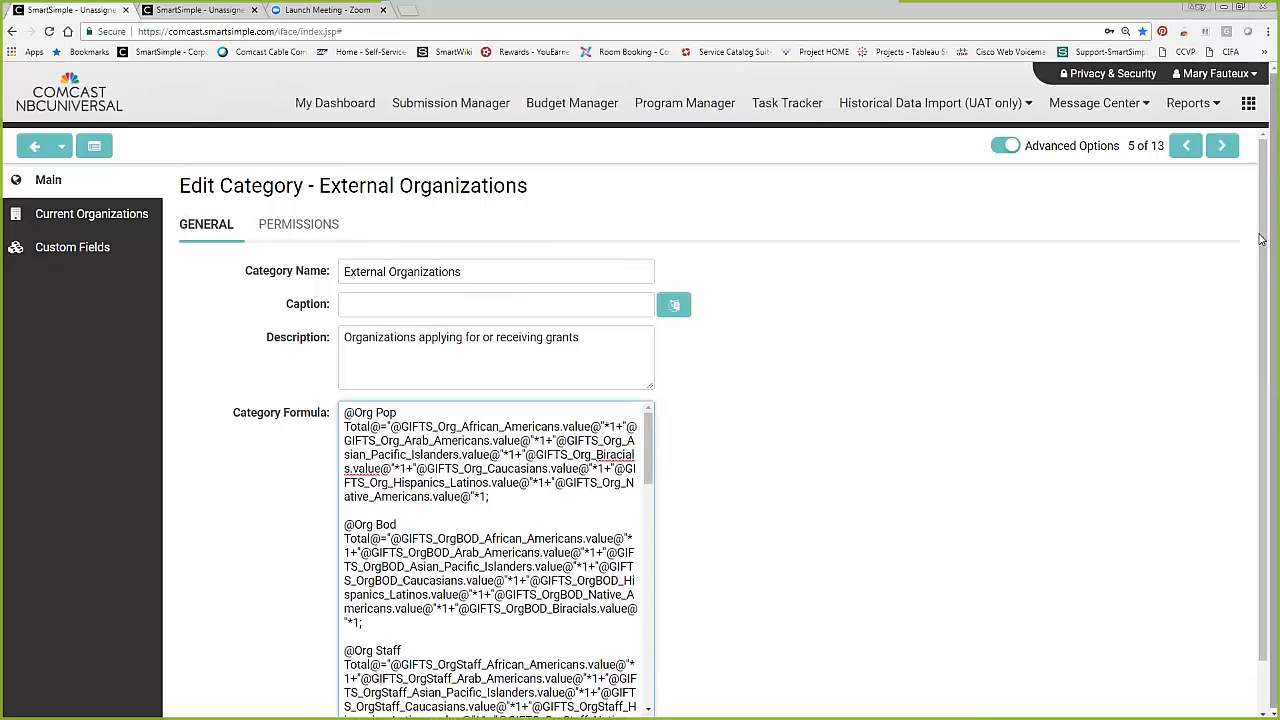
drag(1261, 248, 1247, 369)
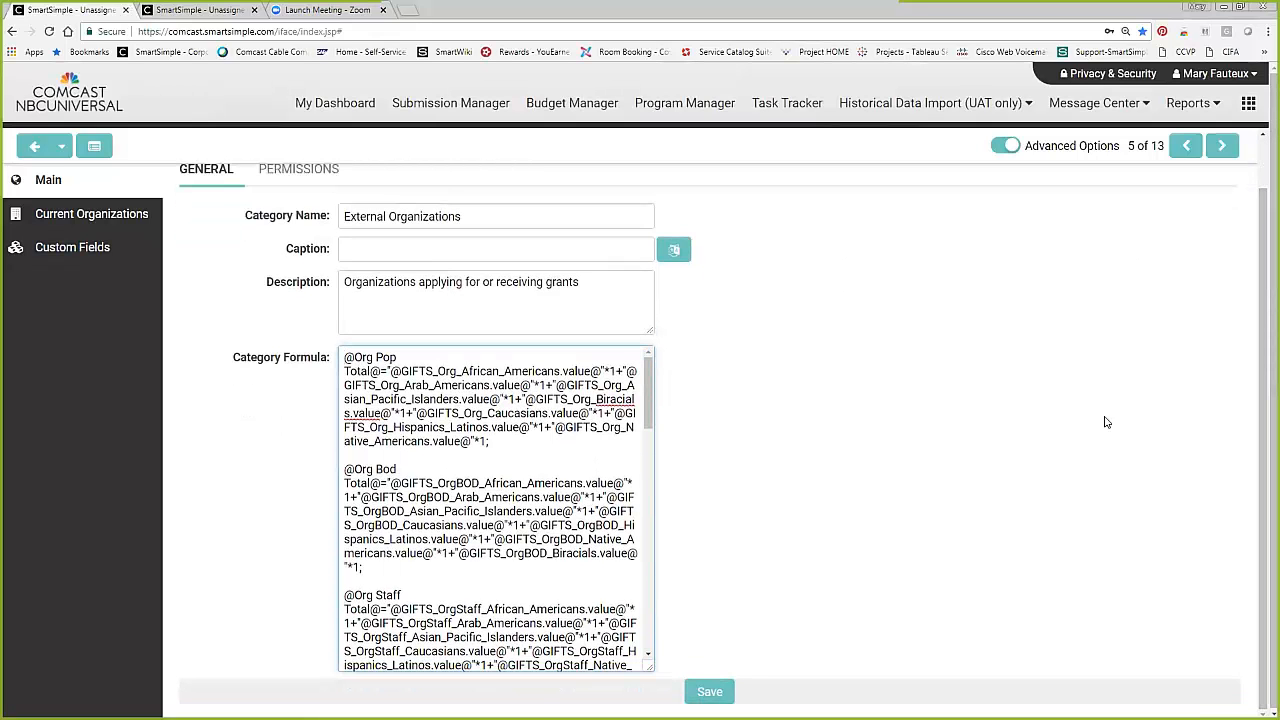
drag(649, 381, 645, 459)
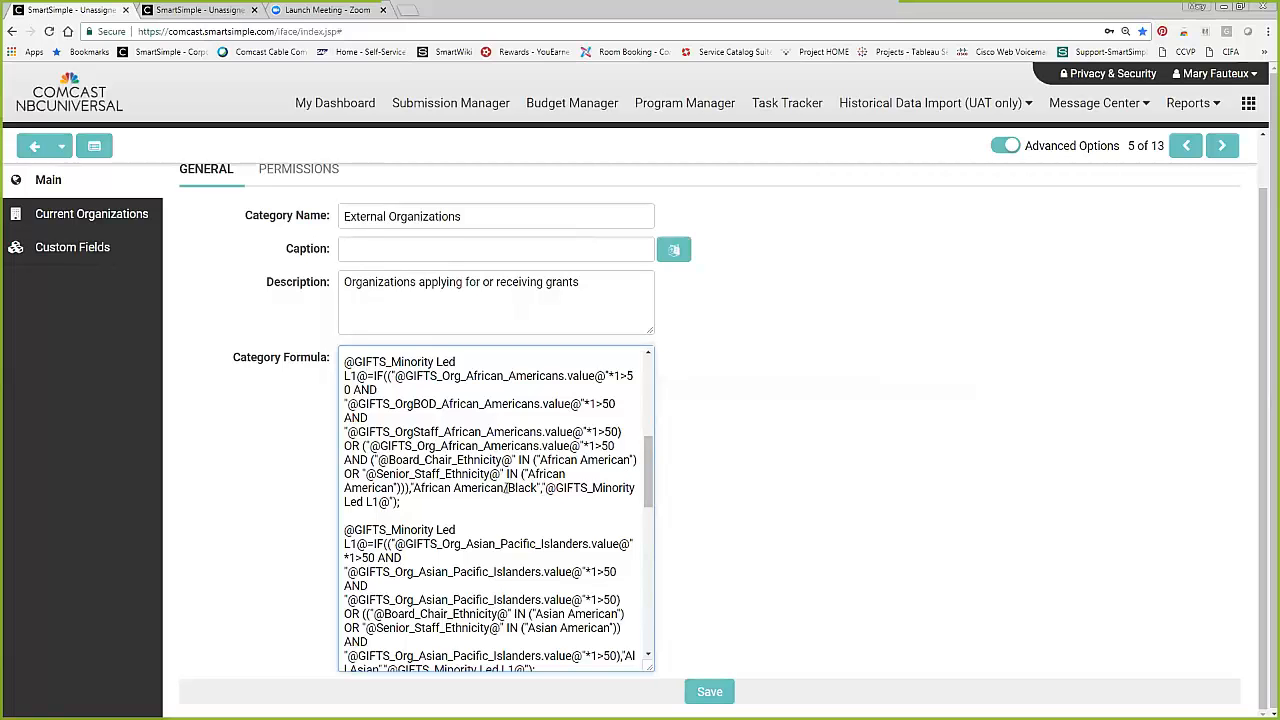
drag(648, 466, 648, 452)
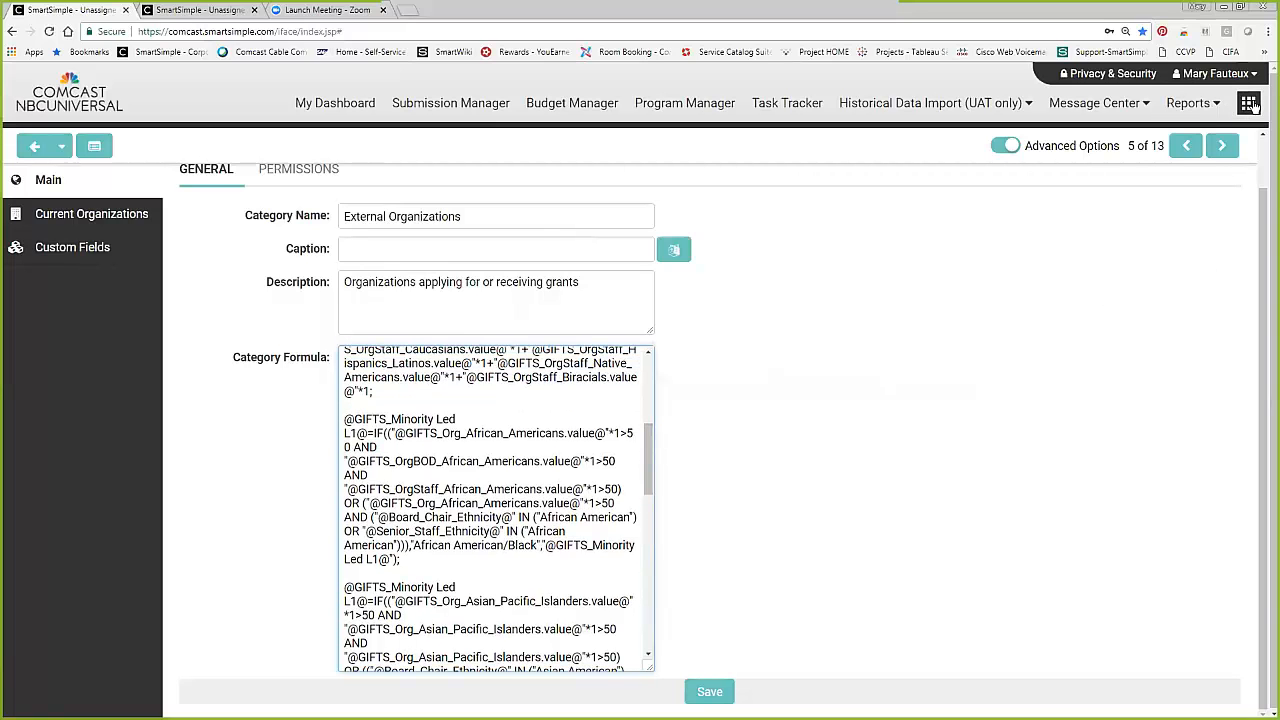
click(62, 147)
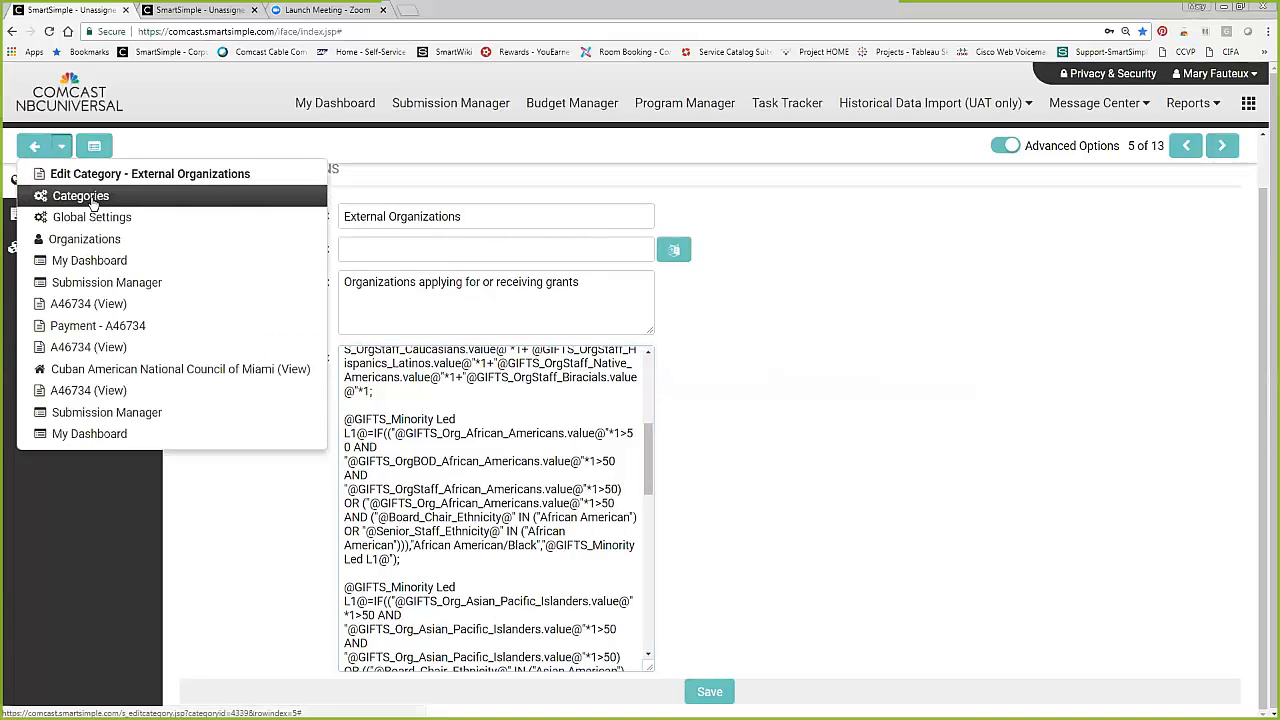
click(88, 239)
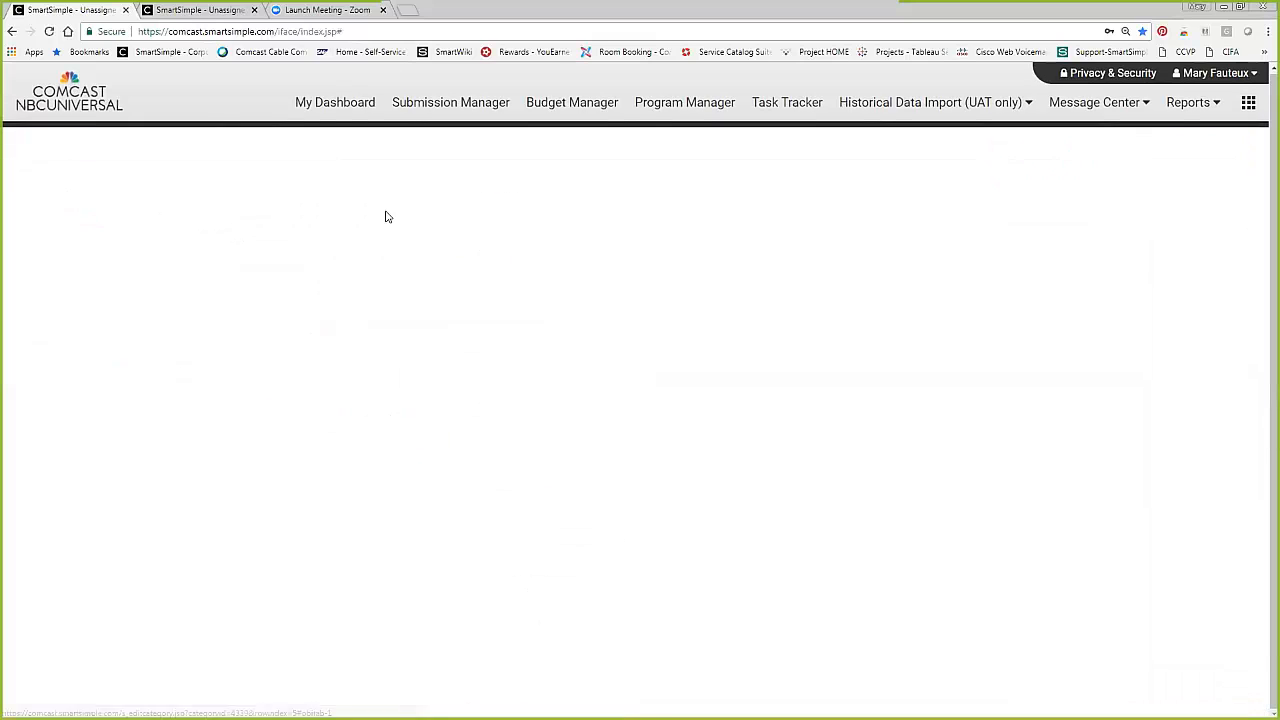
Switch to the test organization's profile and examine its Population Served percentages and its Minority Led coding.
click(190, 14)
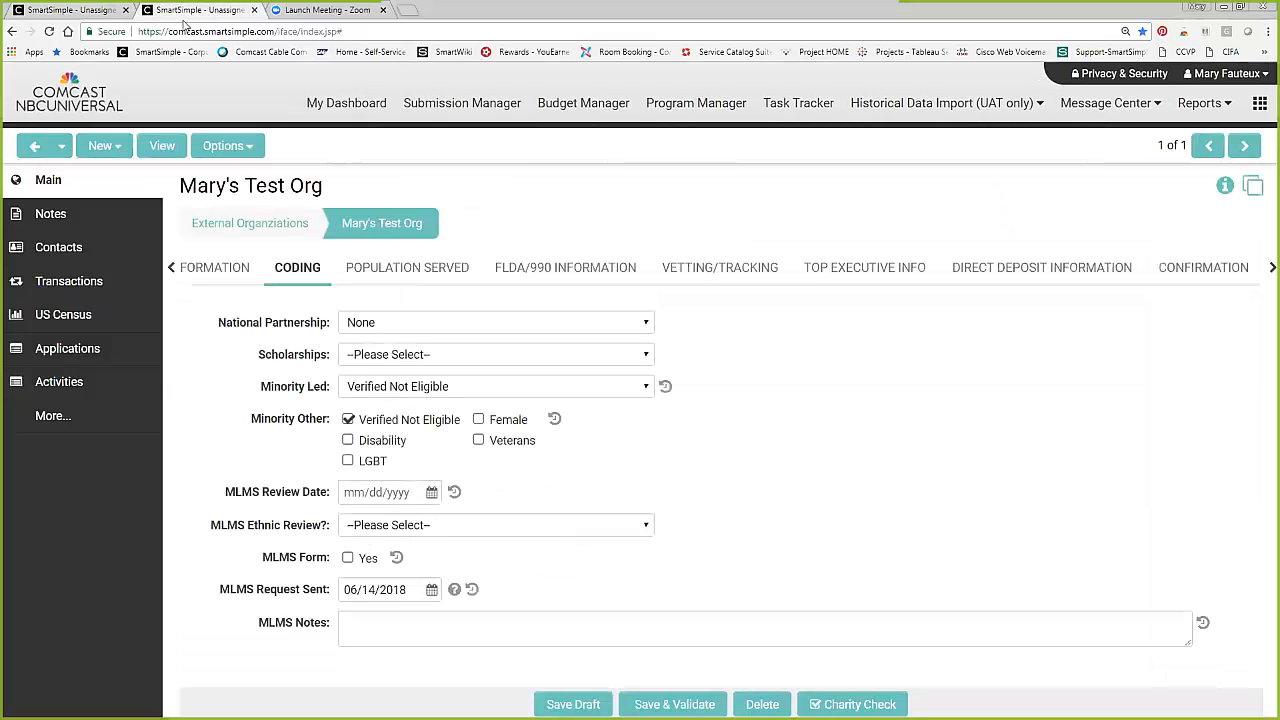
click(555, 272)
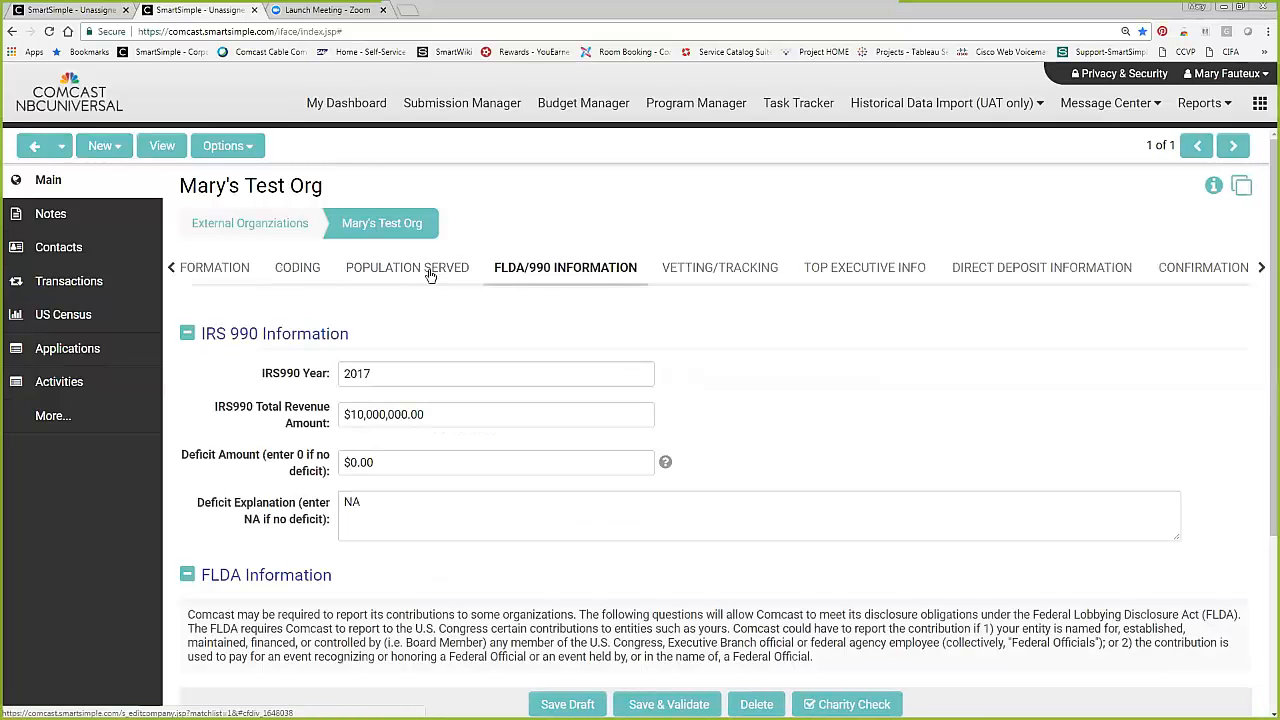
click(428, 272)
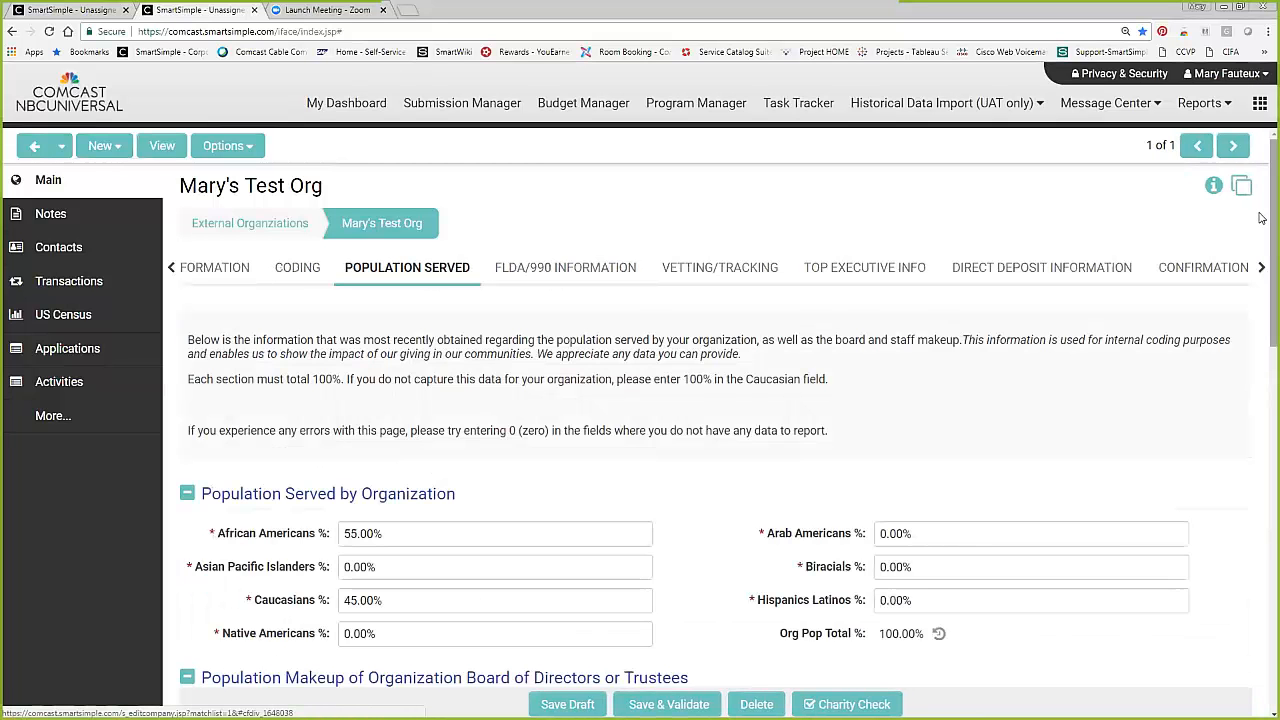
scroll(1262, 240, down, 1)
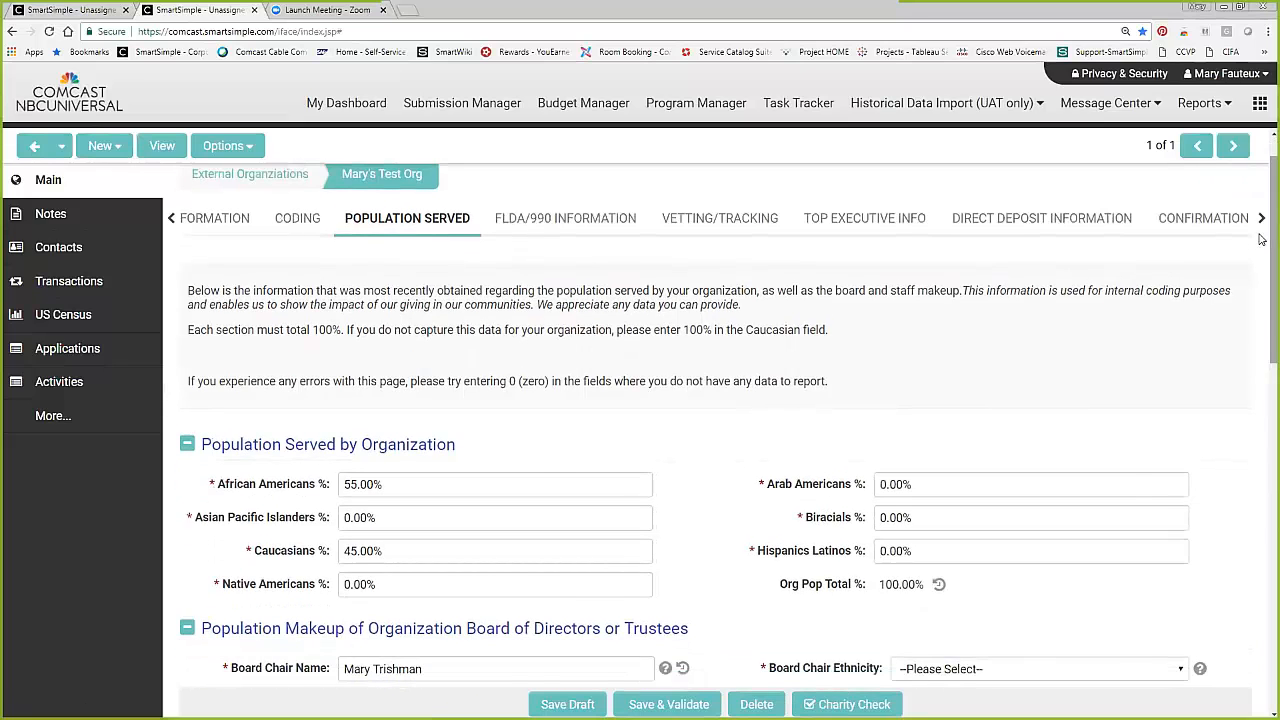
key(ctrl+minus)
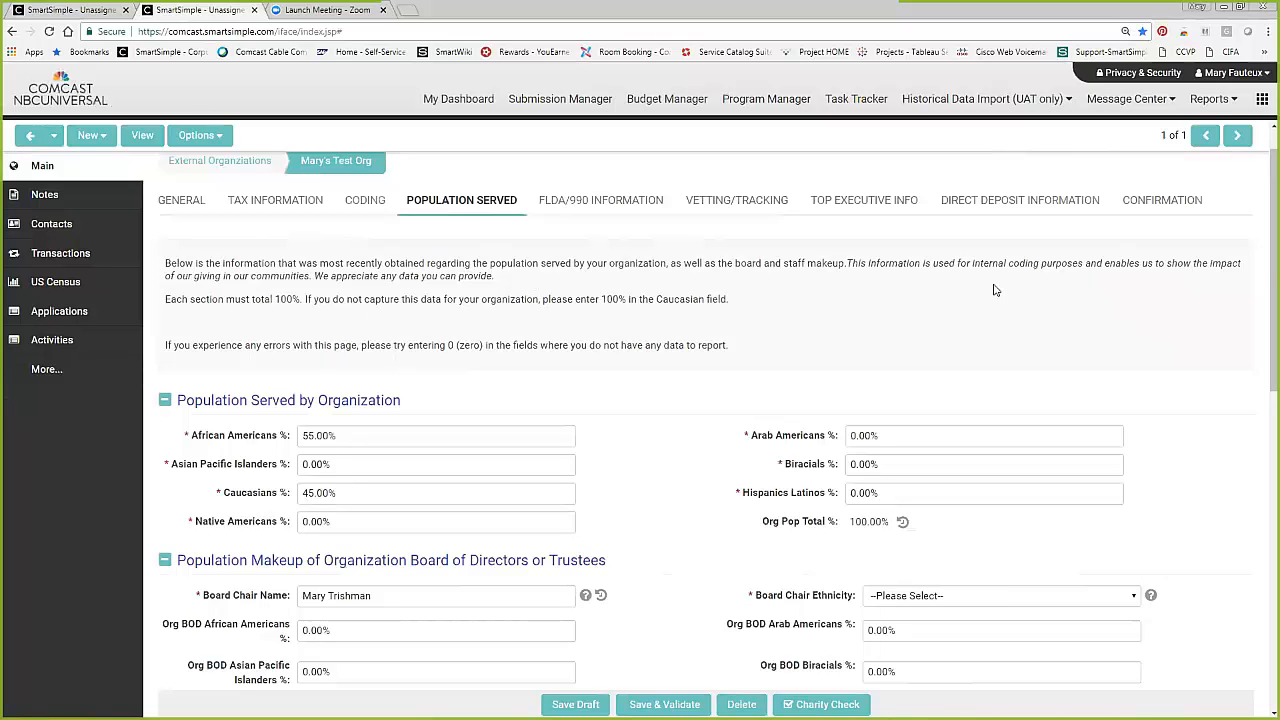
scroll(1262, 260, down, 1)
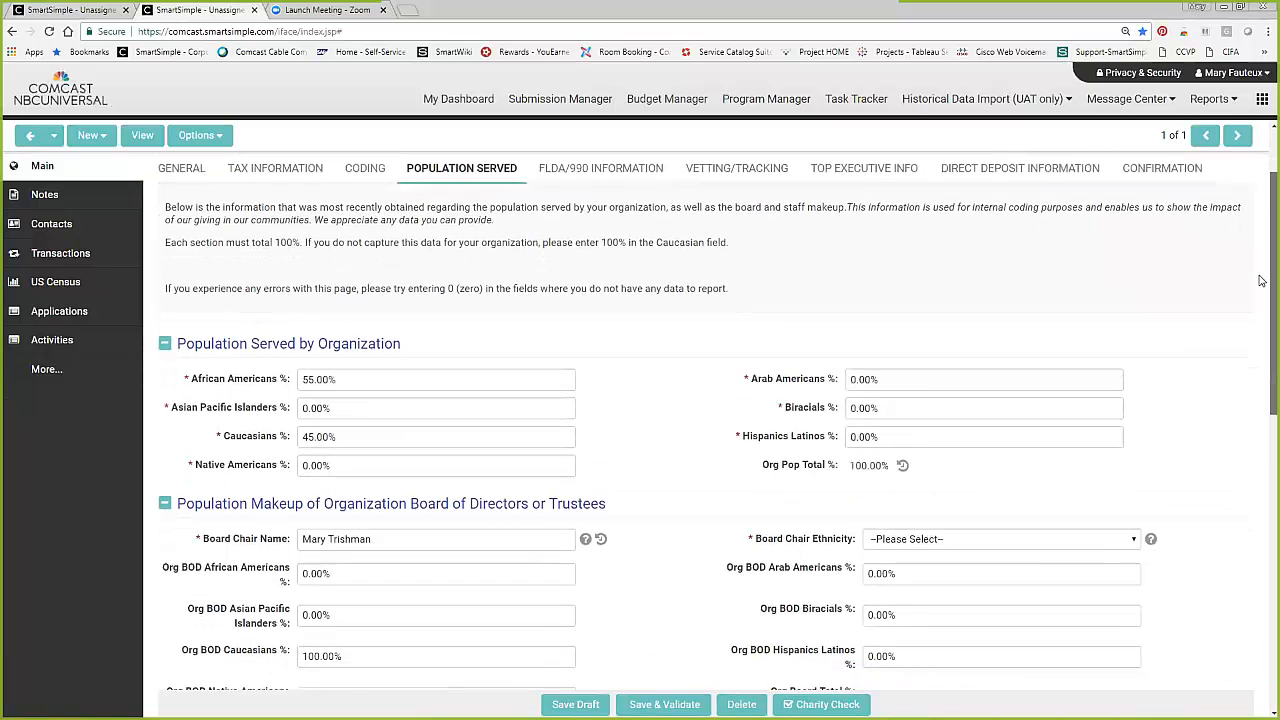
scroll(1261, 292, down, 1)
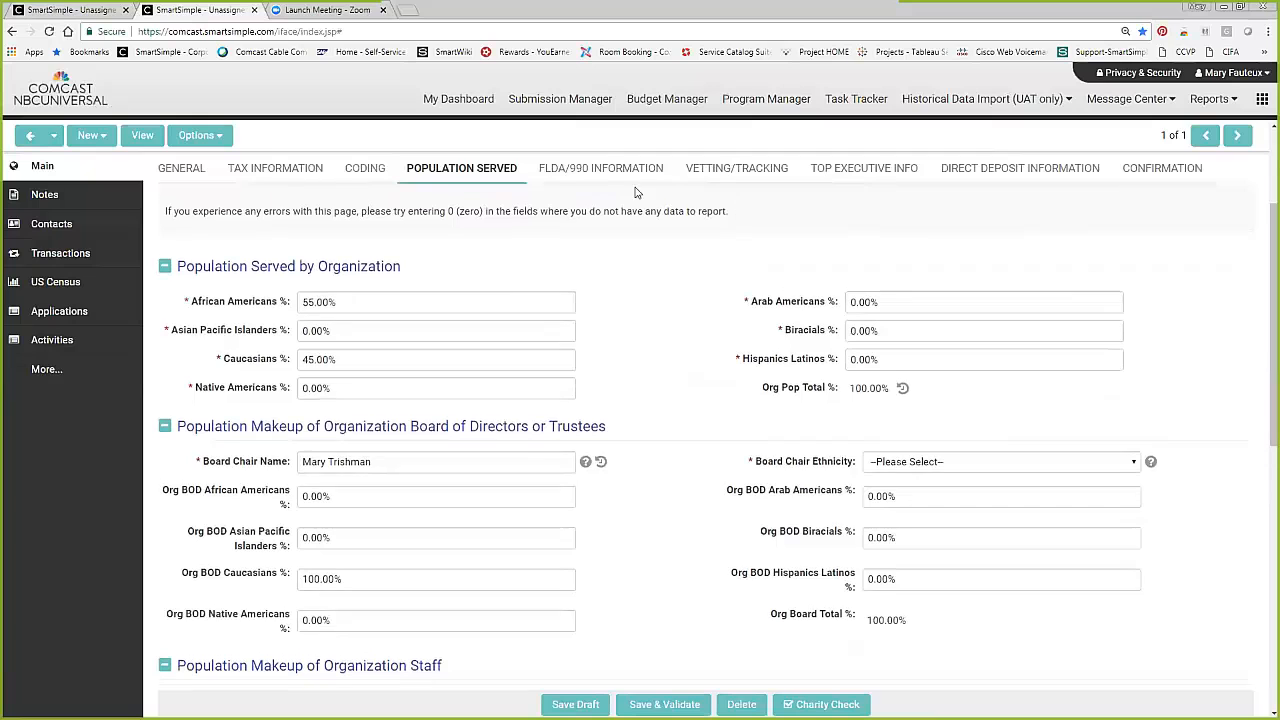
click(365, 170)
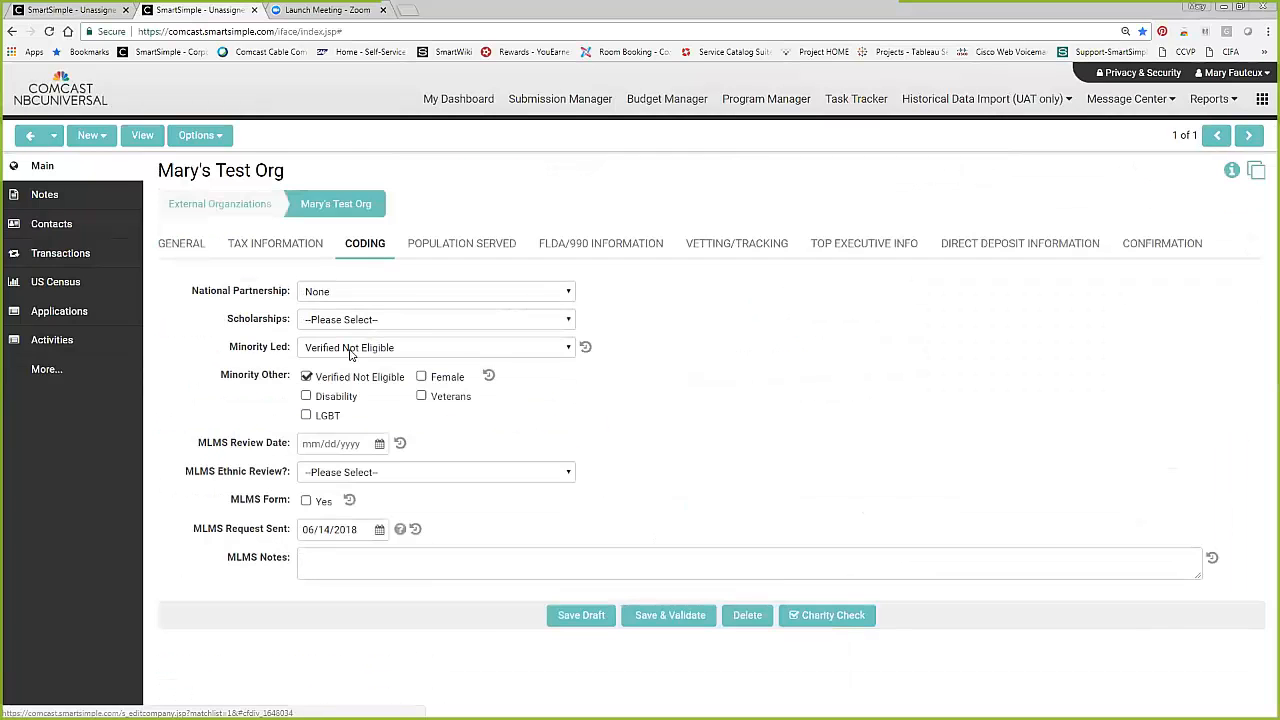
In the board makeup under Population Served, set African Americans to 60%, Caucasians to 40%, and Board Chair Ethnicity to African American.
click(453, 250)
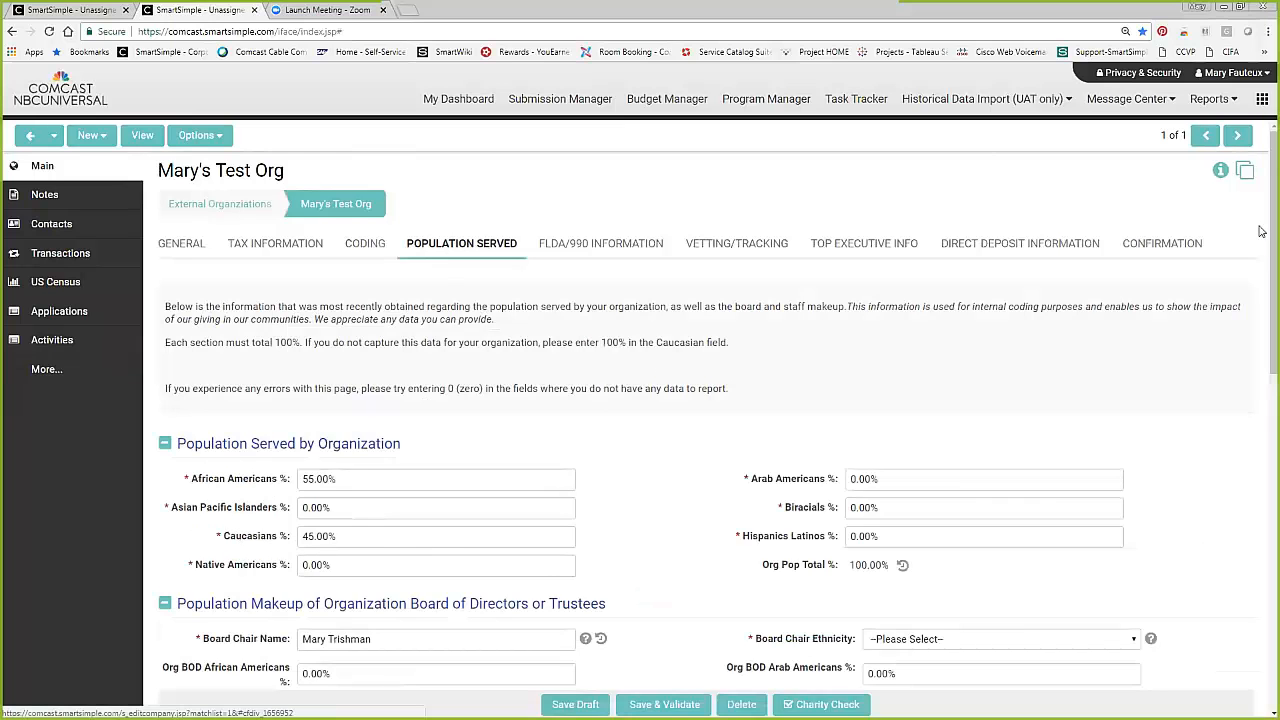
scroll(1262, 309, down, 3)
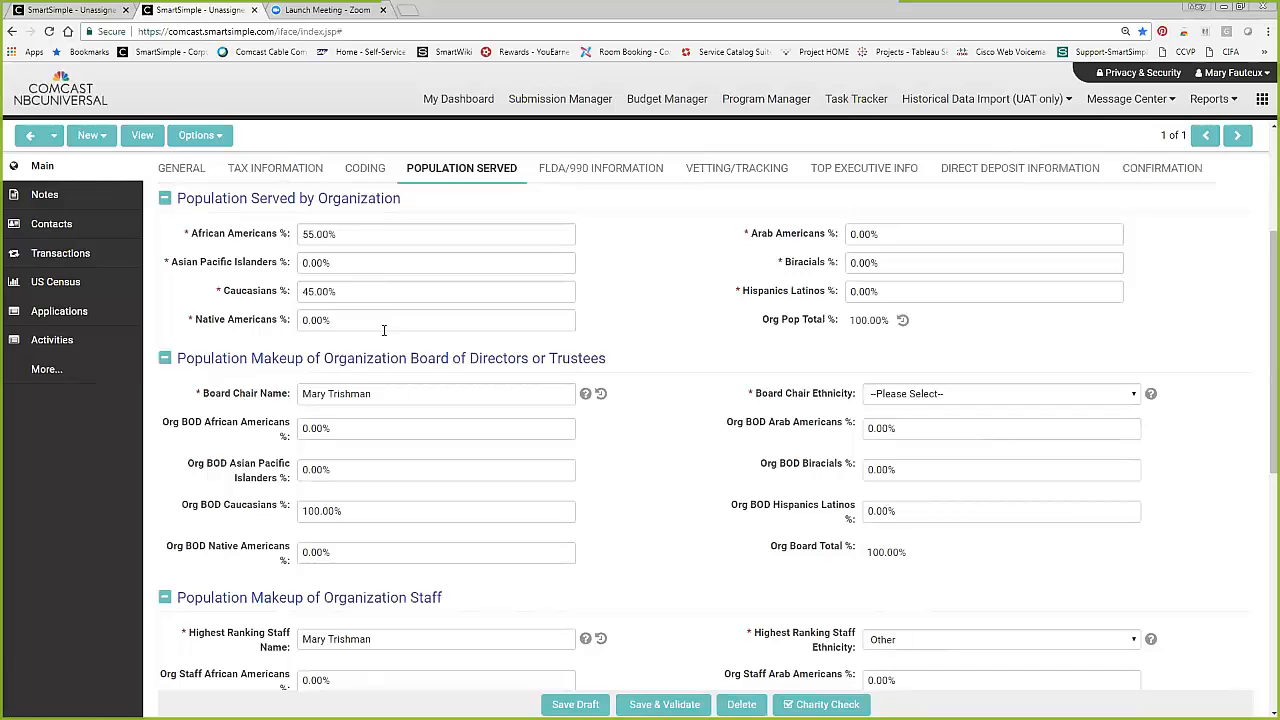
click(284, 432)
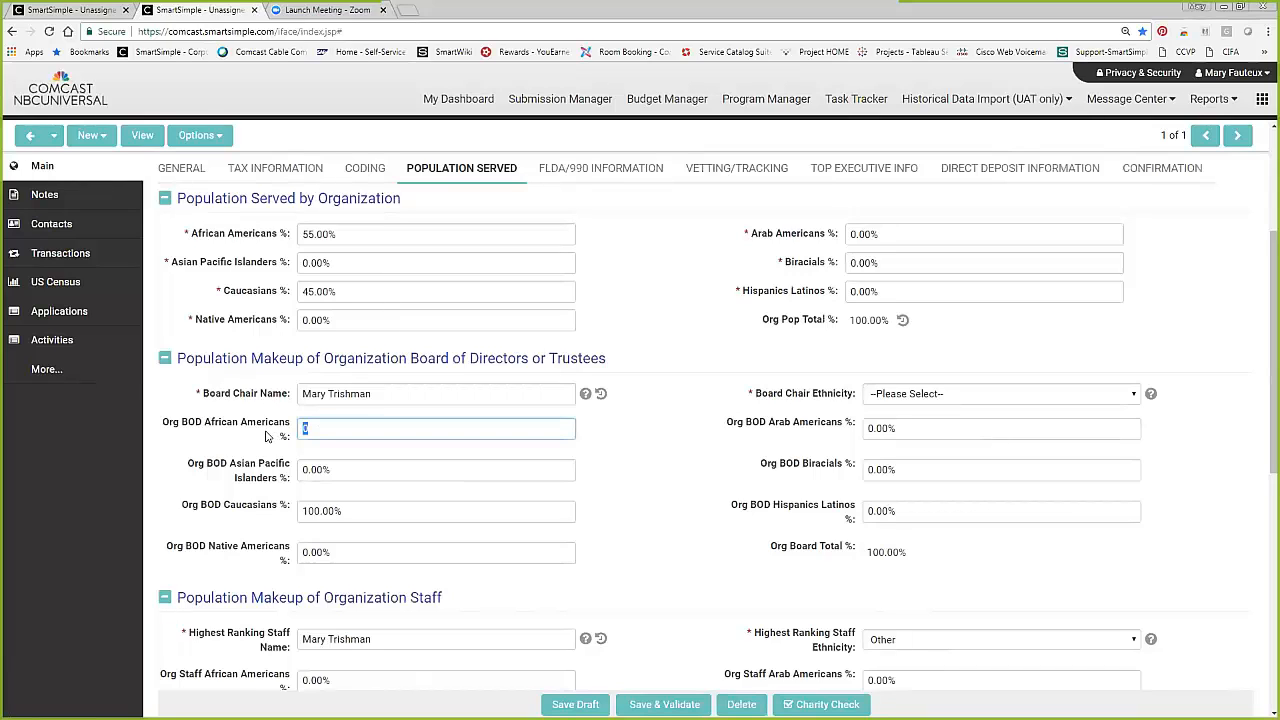
text(60)
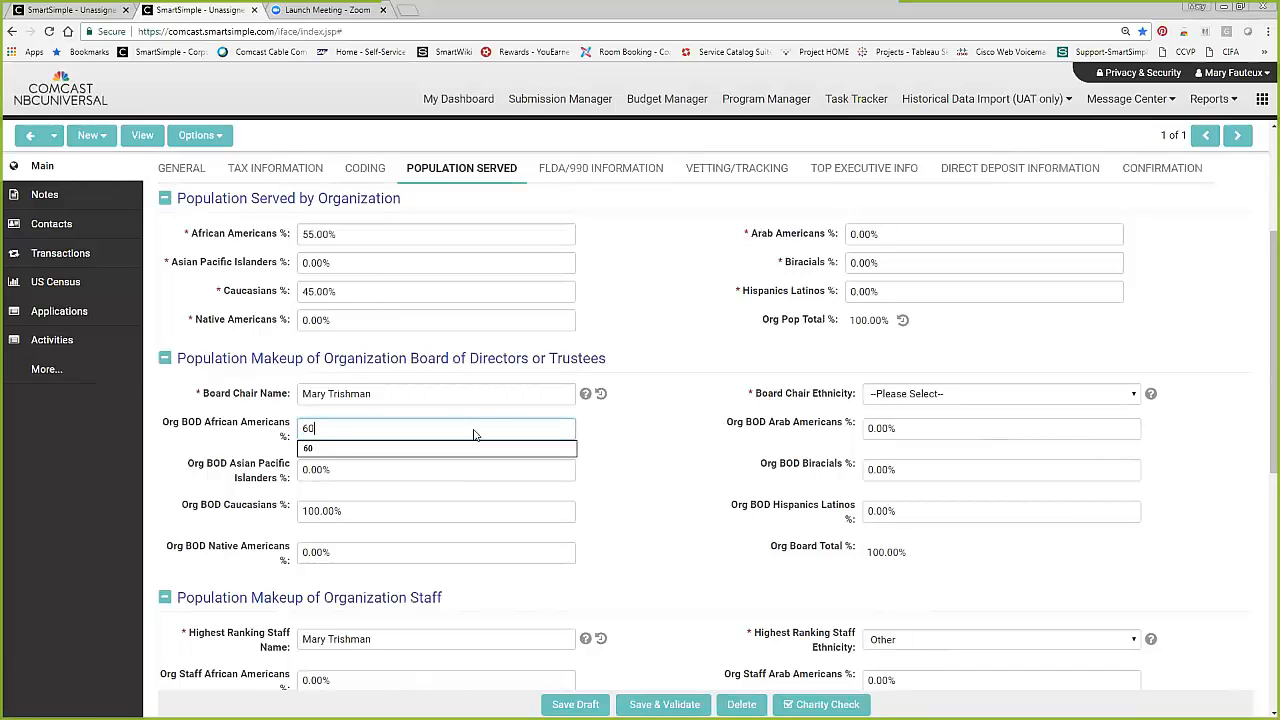
click(488, 506)
text(400)
key(BackSpace)
click(637, 528)
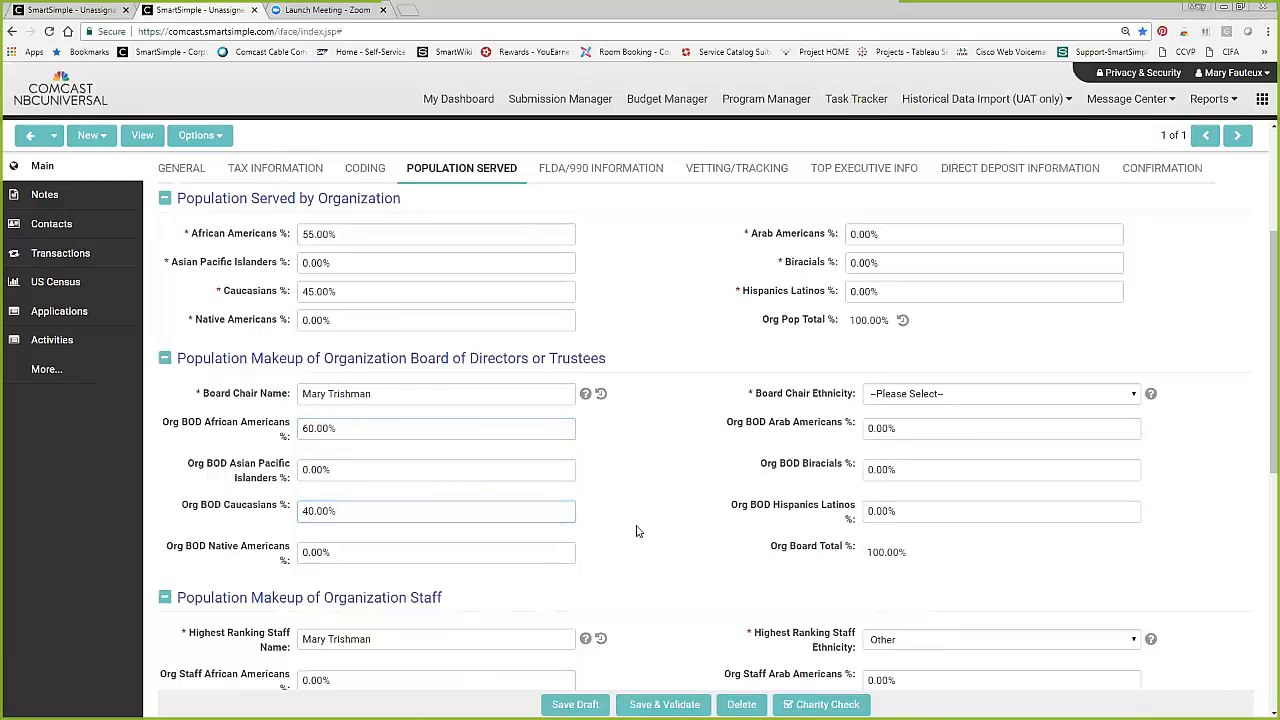
click(1025, 400)
click(958, 433)
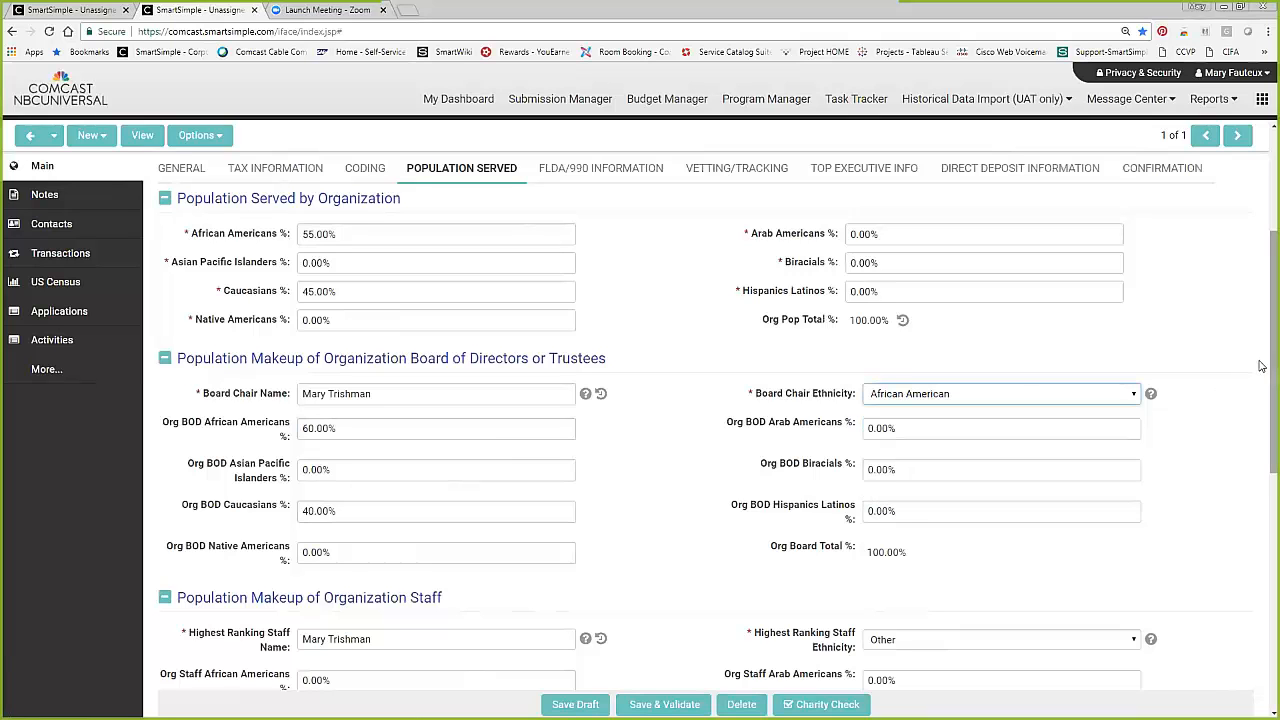
In the organization staff makeup, set African Americans to 60% and Caucasians to 40%.
scroll(1260, 420, down, 2)
click(260, 503)
text(60)
click(241, 578)
text(40)
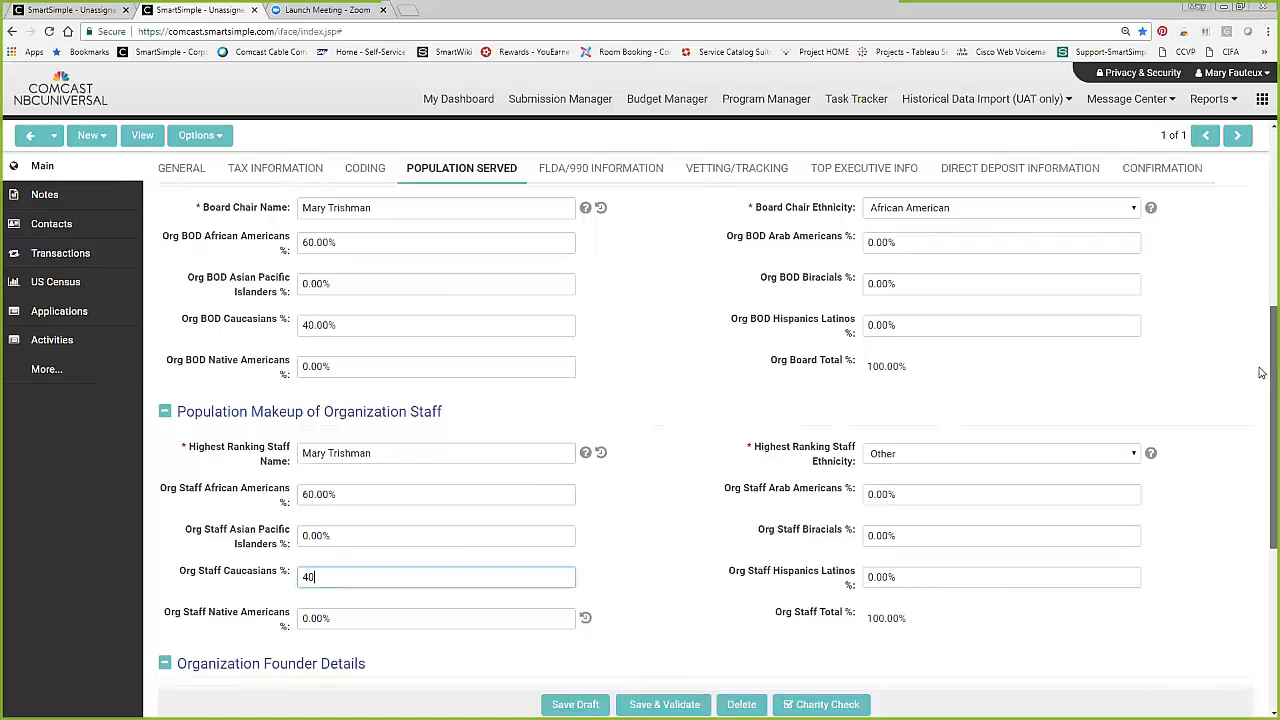
Review the population, board and staff percentages and save the organization profile as a draft.
scroll(1260, 380, up, 1)
scroll(1260, 271, up, 3)
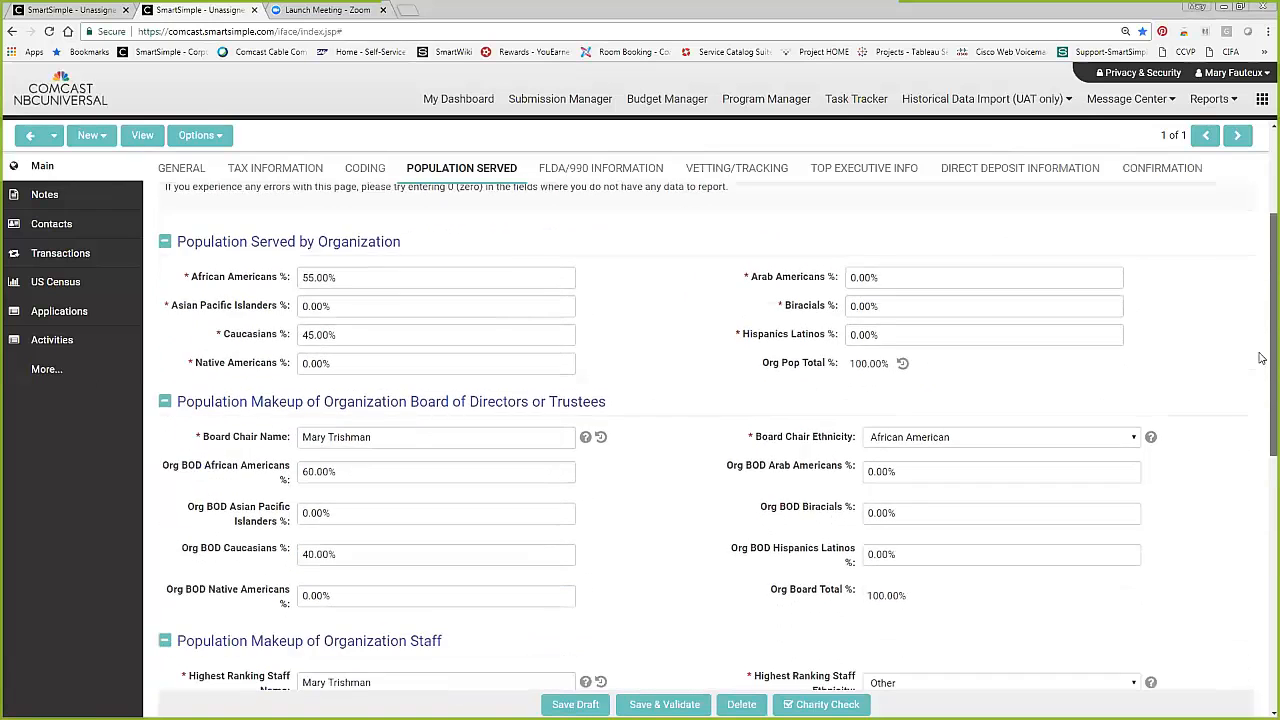
scroll(926, 430, down, 3)
click(575, 704)
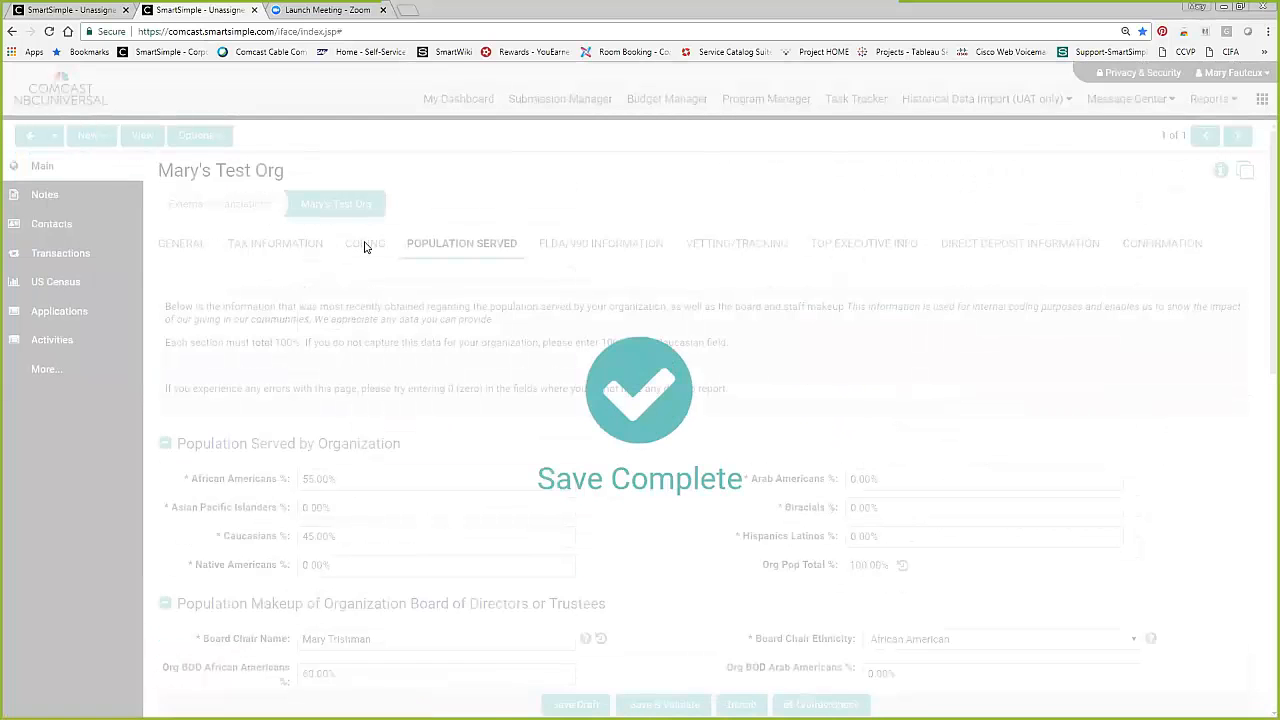
Check the organization's Minority Led value in its coding details and switch to the presentation slides.
click(365, 244)
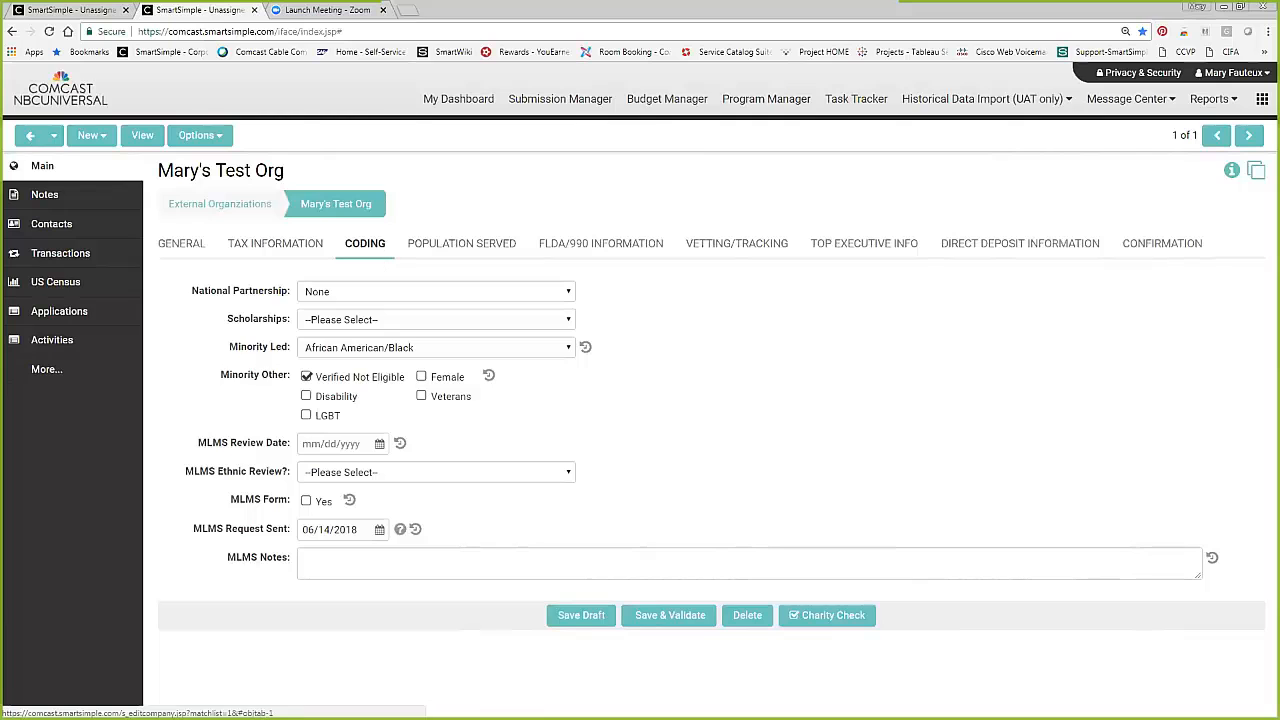
key(alt+Tab)
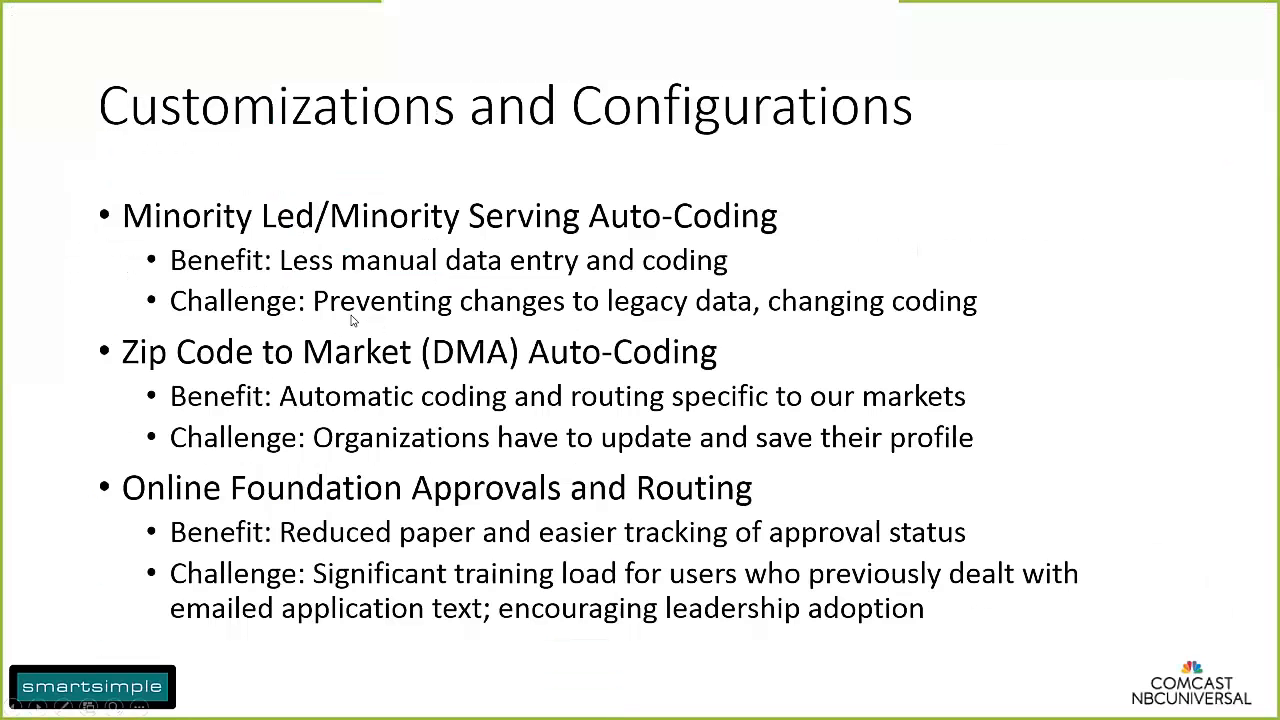